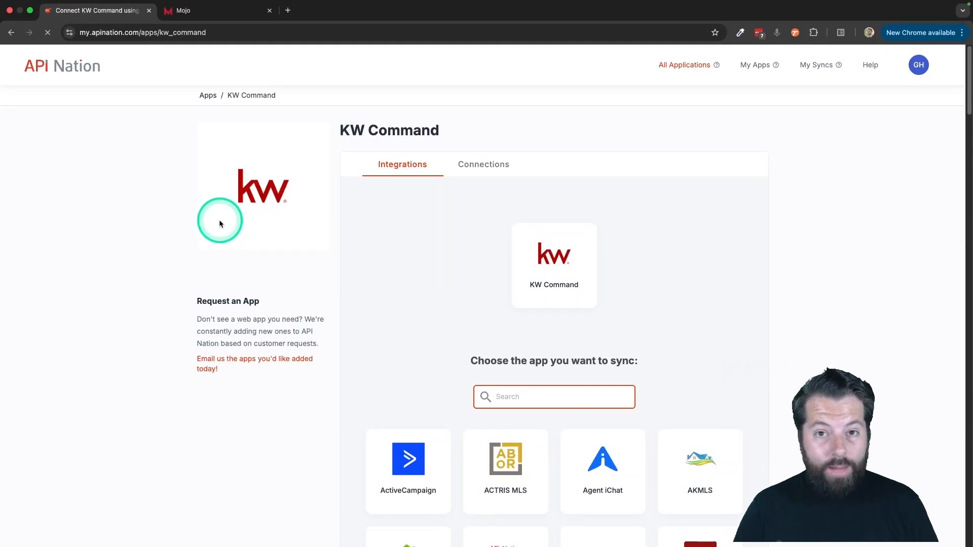
Choose Mojo as the app to sync with KW Command.
{"action": "scroll", "coordinate": [473, 451], "scroll_direction": "down", "scroll_amount": 5}
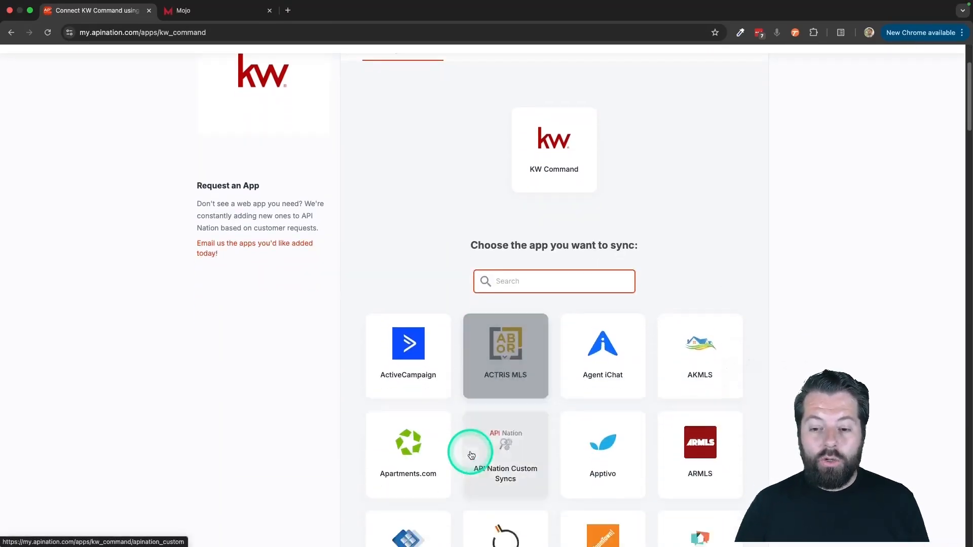
{"action": "scroll", "coordinate": [471, 455], "scroll_direction": "down", "scroll_amount": 16}
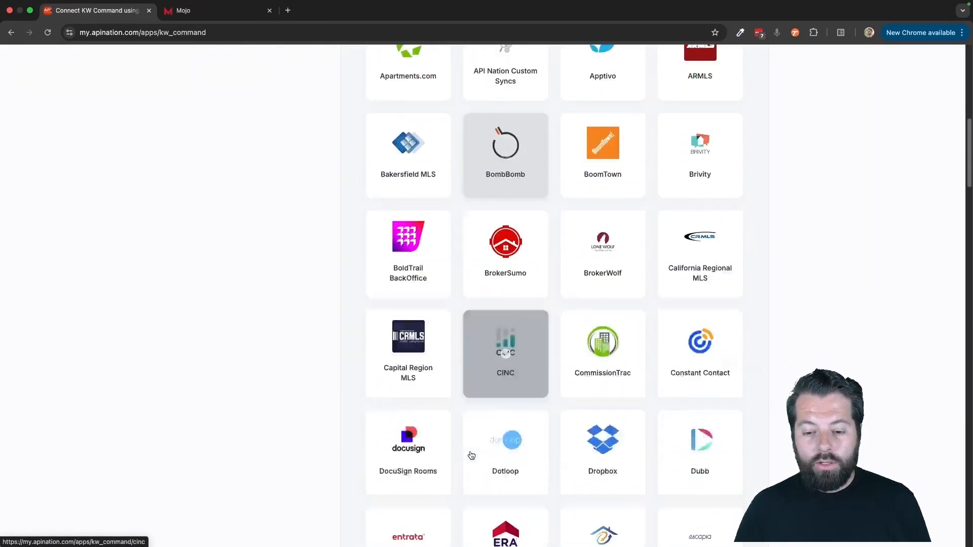
{"action": "scroll", "coordinate": [472, 455], "scroll_direction": "down", "scroll_amount": 12}
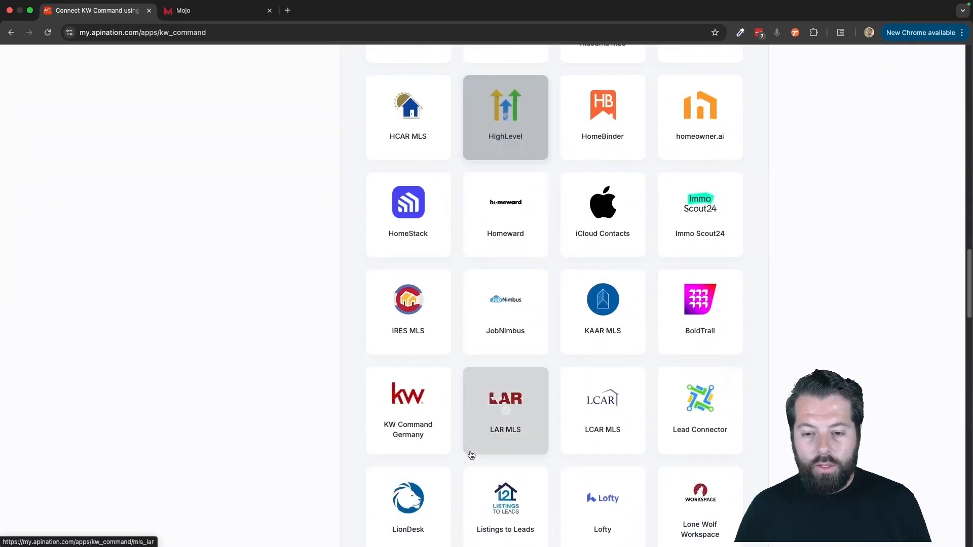
{"action": "left_click", "coordinate": [469, 442]}
{"action": "scroll", "coordinate": [470, 444], "scroll_direction": "down", "scroll_amount": 6}
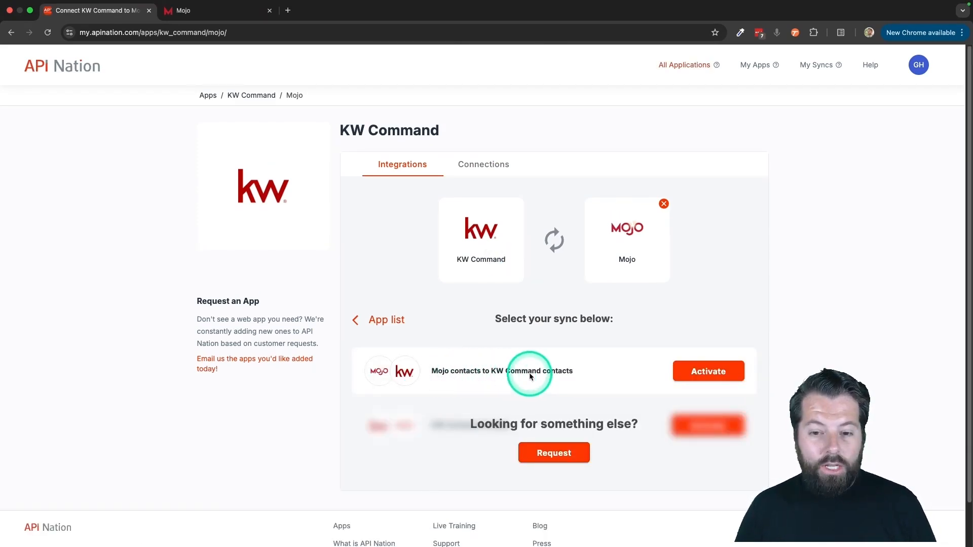
Activate the "Mojo contacts to KW Command contacts" sync and connect the Mojo account and the existing KW Command account.
{"action": "left_click", "coordinate": [705, 373]}
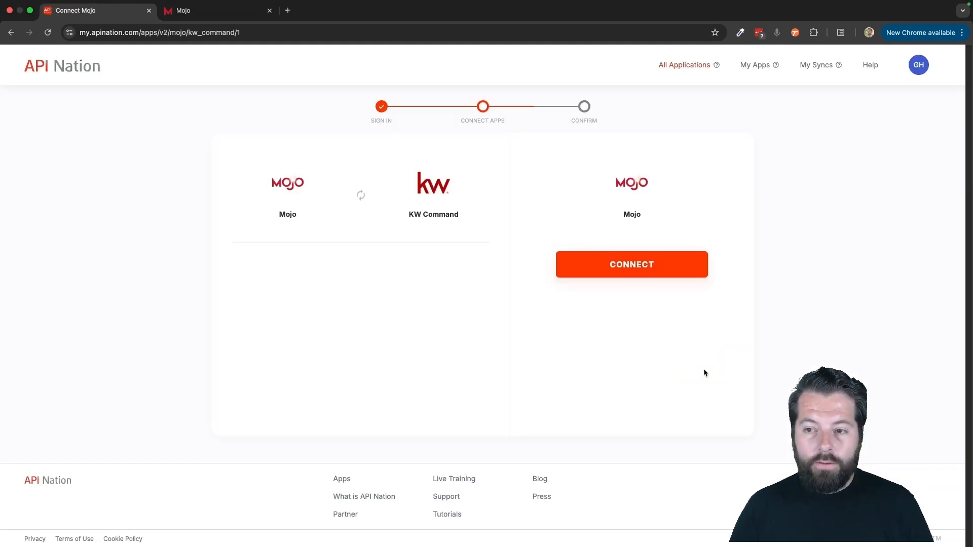
{"action": "left_click", "coordinate": [630, 266]}
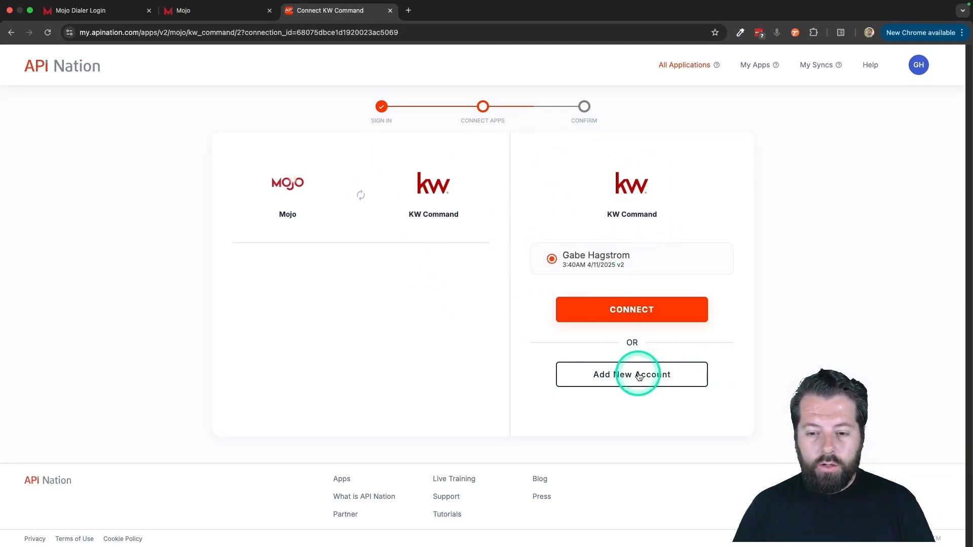
{"action": "left_click", "coordinate": [632, 310]}
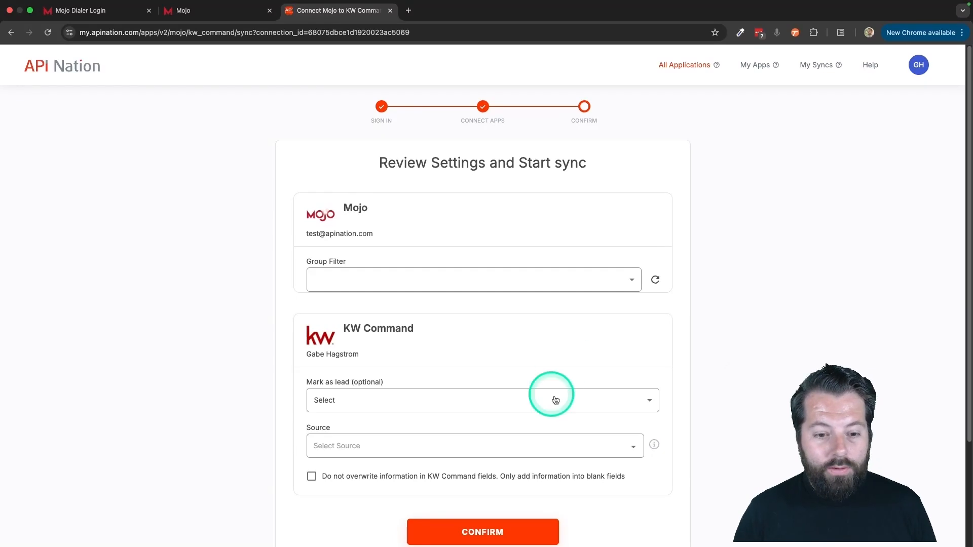
Examine the available Mojo contact groups in the Group Filter without selecting any.
{"action": "scroll", "coordinate": [532, 395], "scroll_direction": "down", "scroll_amount": 3}
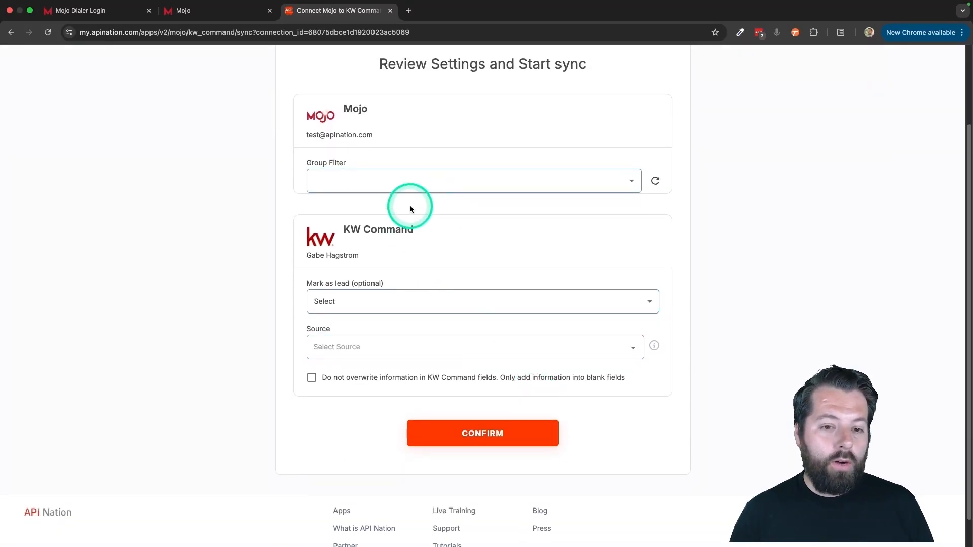
{"action": "left_click", "coordinate": [451, 178]}
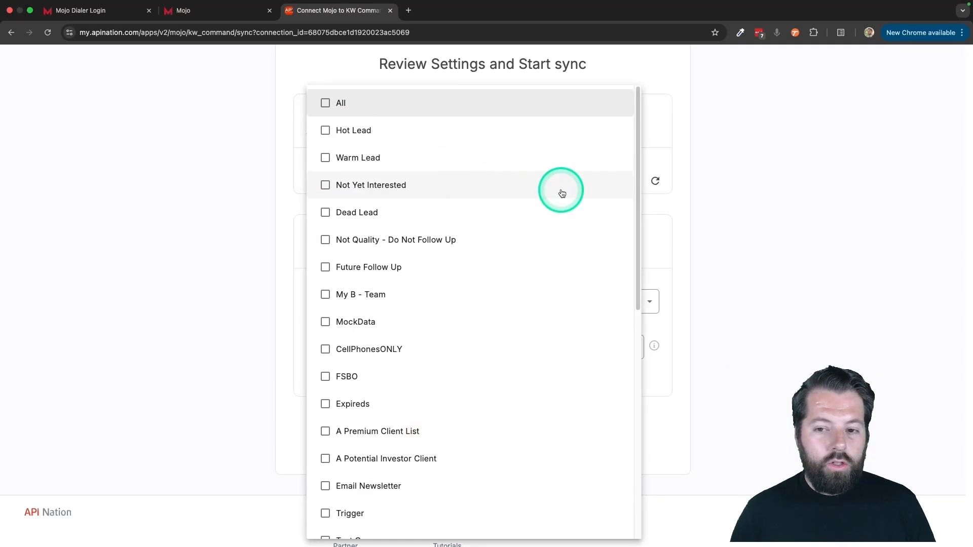
{"action": "scroll", "coordinate": [407, 352], "scroll_direction": "down", "scroll_amount": 1}
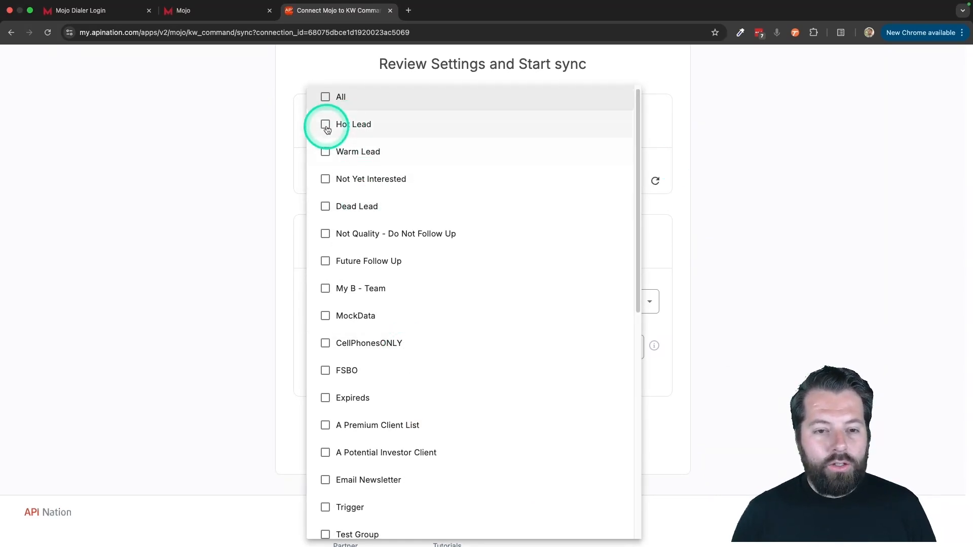
{"action": "left_click", "coordinate": [273, 181]}
Set the KW Command "Mark as lead" option to "Only Mark as Lead when contact updated".
{"action": "scroll", "coordinate": [273, 180], "scroll_direction": "down", "scroll_amount": 1}
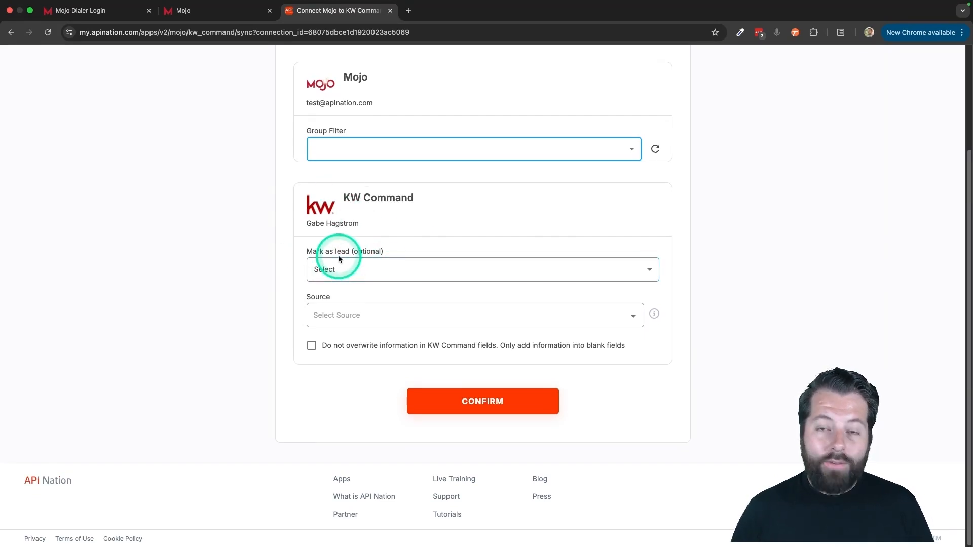
{"action": "left_click", "coordinate": [373, 268]}
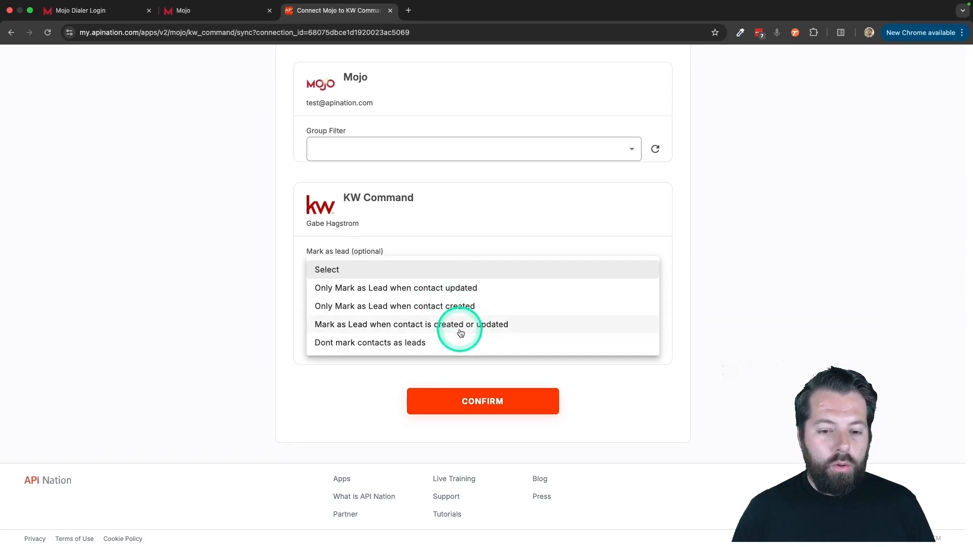
{"action": "left_click", "coordinate": [428, 288]}
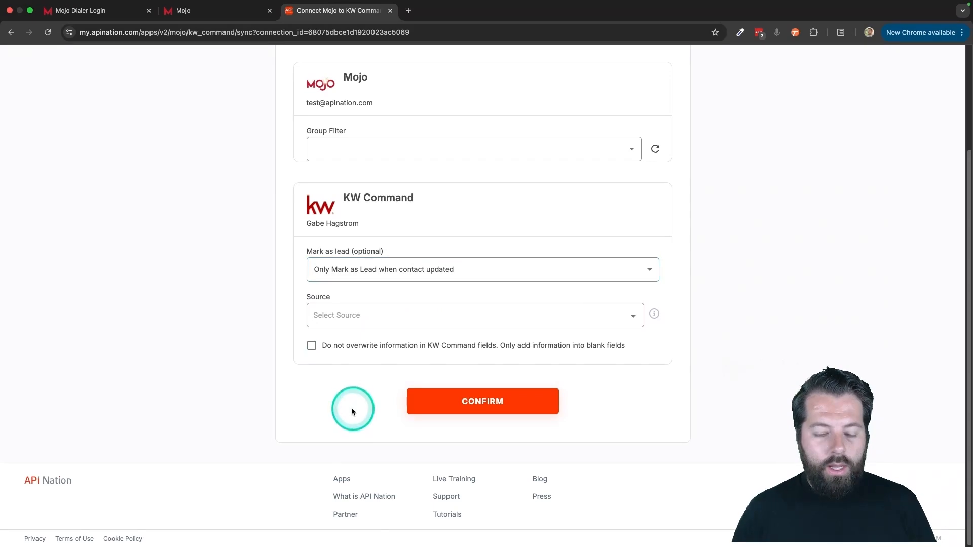
Set the KW Command source to Mojo Helpdesk and confirm the sync settings.
{"action": "left_click", "coordinate": [355, 309]}
{"action": "type", "text": "mojo"}
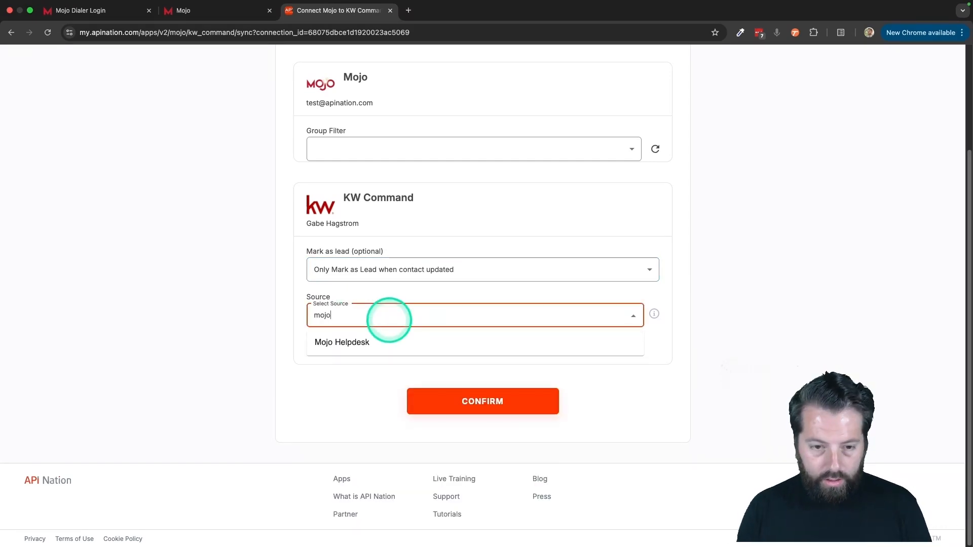
{"action": "left_click", "coordinate": [346, 342]}
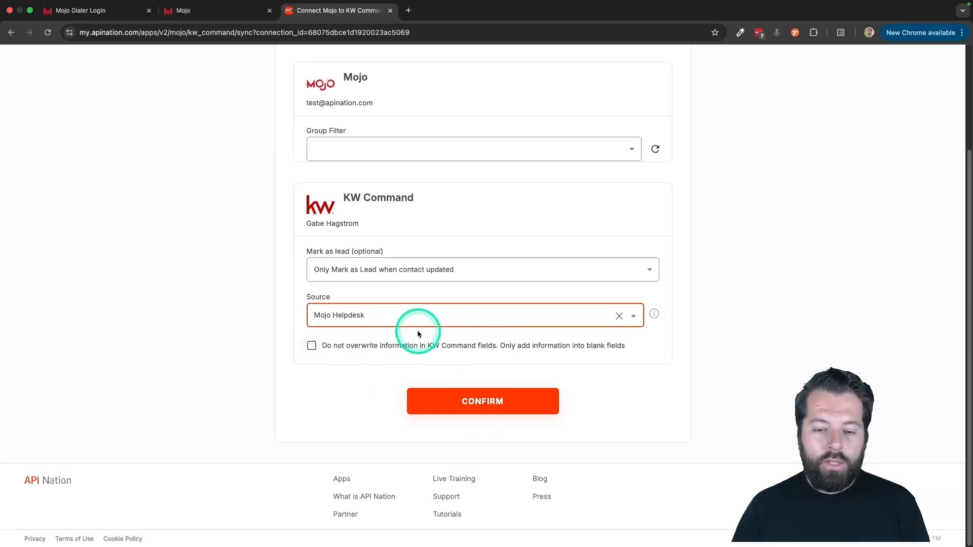
{"action": "left_click", "coordinate": [501, 405]}
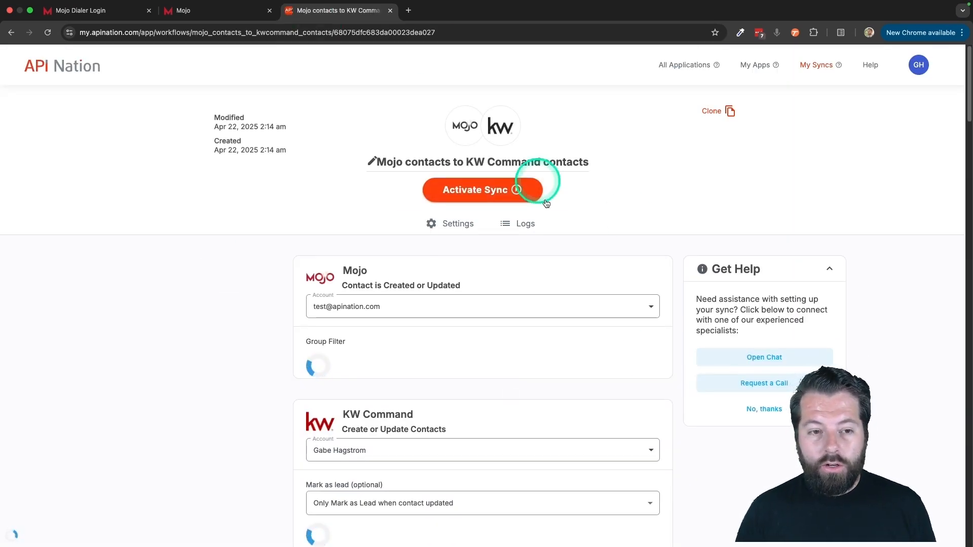
Review the sync's Mojo and KW Command account settings and its Filter and Mapping sections.
{"action": "scroll", "coordinate": [535, 388], "scroll_direction": "down", "scroll_amount": 2}
{"action": "scroll", "coordinate": [535, 389], "scroll_direction": "down", "scroll_amount": 5}
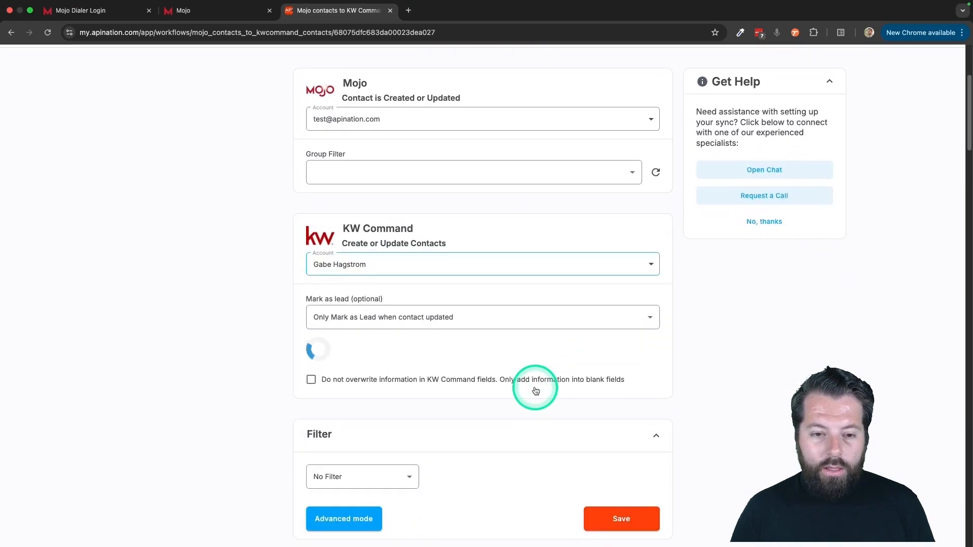
{"action": "scroll", "coordinate": [534, 390], "scroll_direction": "down", "scroll_amount": 4}
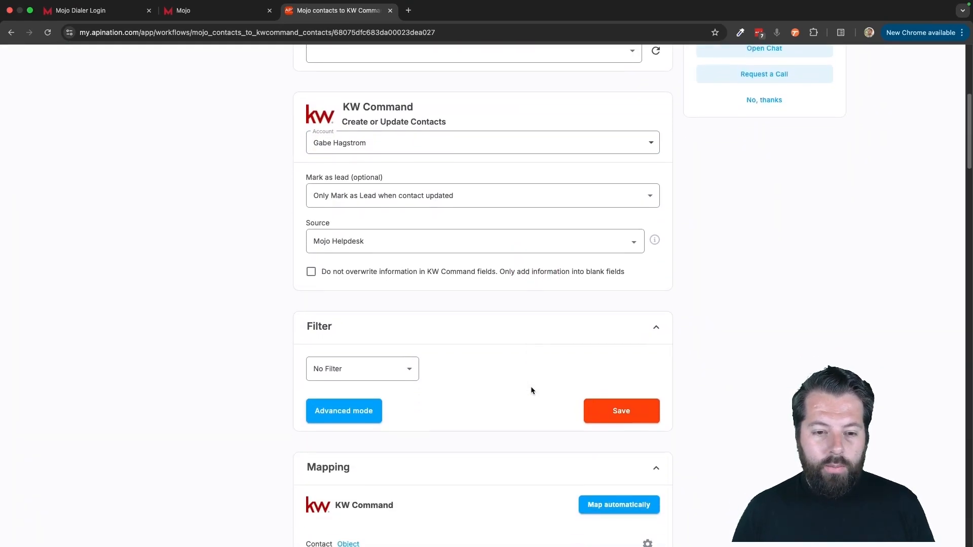
{"action": "scroll", "coordinate": [479, 373], "scroll_direction": "up", "scroll_amount": 8}
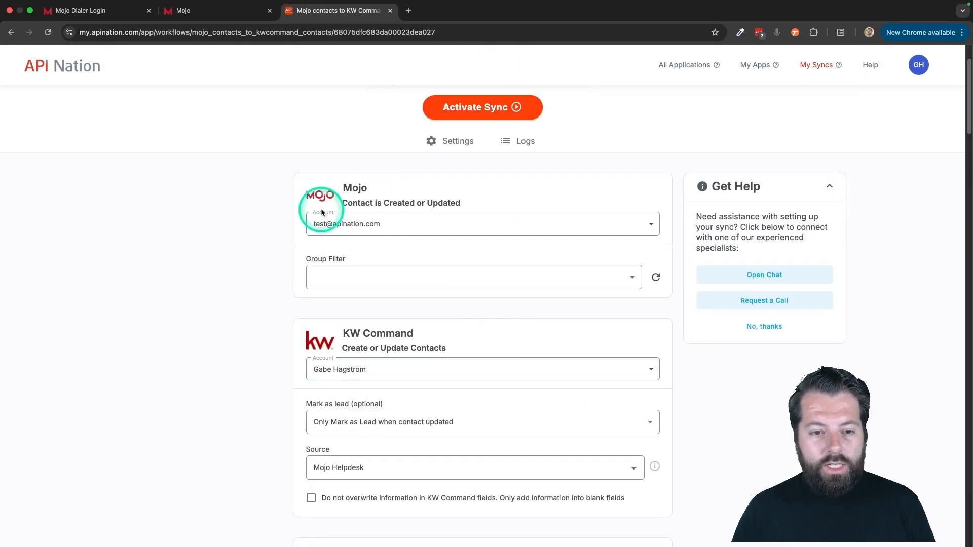
{"action": "scroll", "coordinate": [425, 322], "scroll_direction": "down", "scroll_amount": 1}
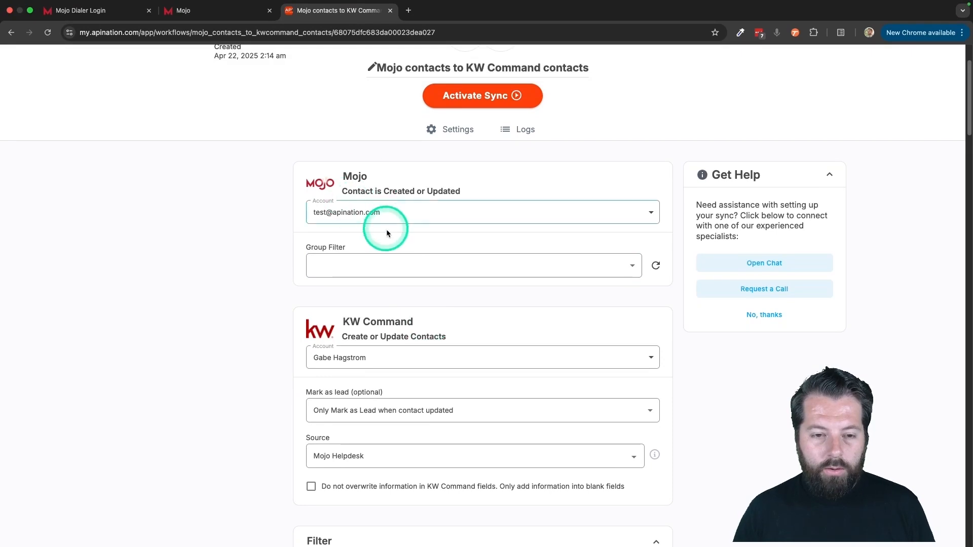
{"action": "scroll", "coordinate": [408, 369], "scroll_direction": "down", "scroll_amount": 5}
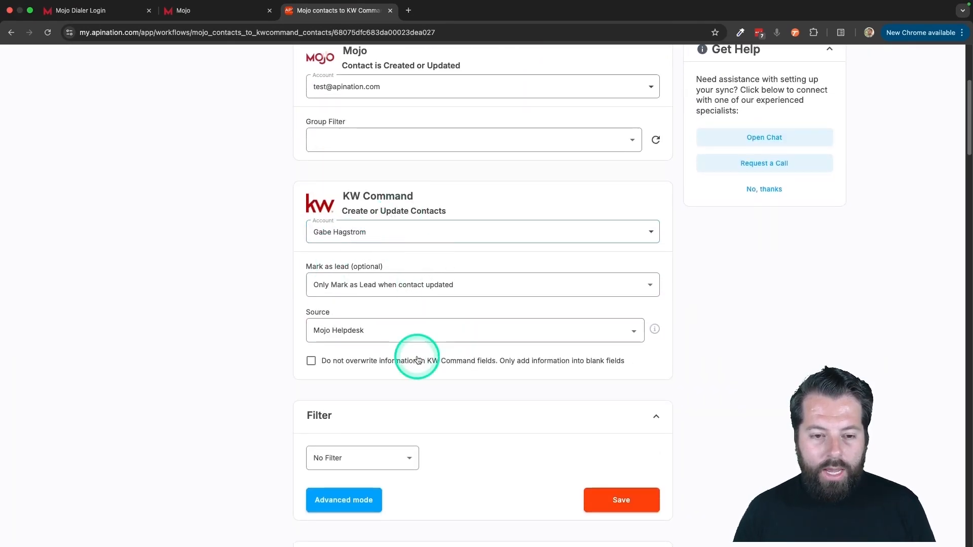
{"action": "scroll", "coordinate": [415, 358], "scroll_direction": "down", "scroll_amount": 5}
{"action": "scroll", "coordinate": [418, 360], "scroll_direction": "down", "scroll_amount": 8}
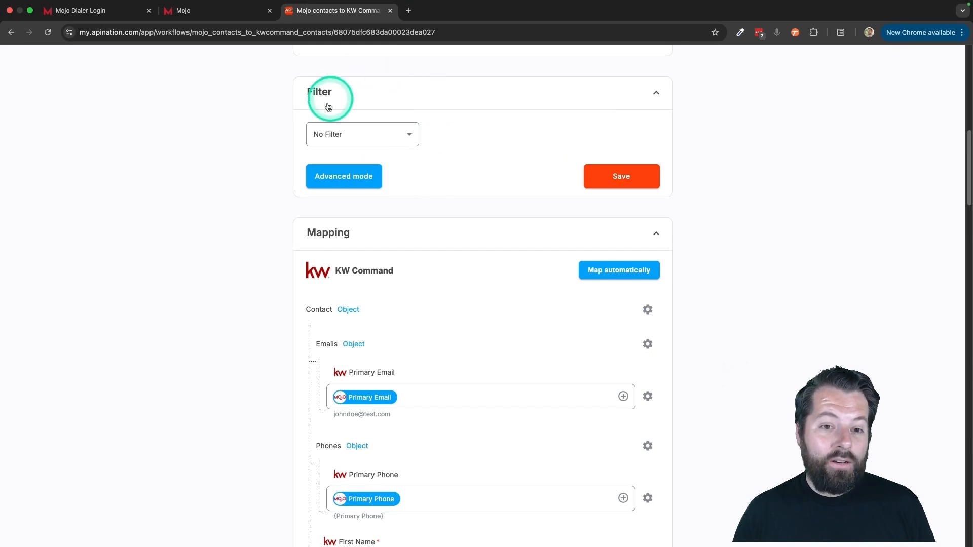
Set up a sync filter for contacts whose Priority Note contains "kw".
{"action": "left_click", "coordinate": [406, 133]}
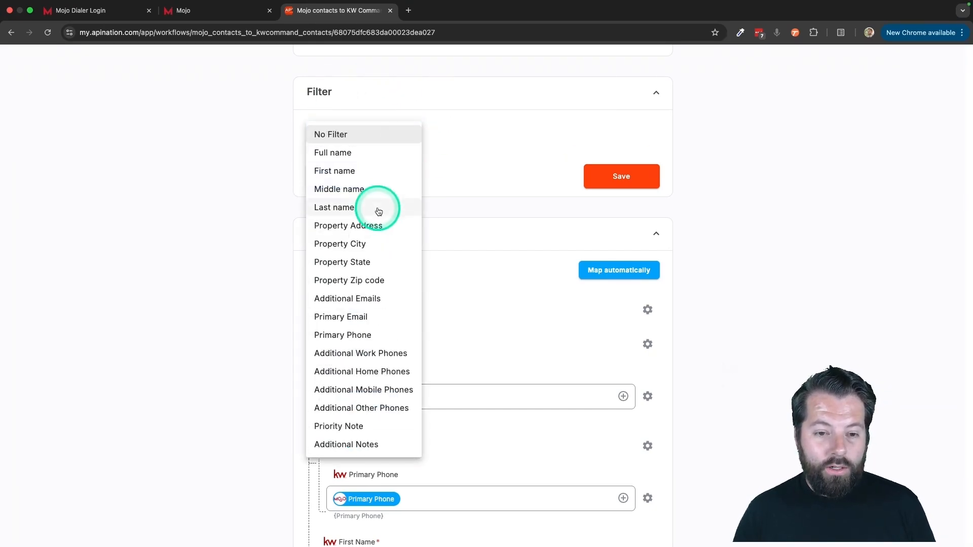
{"action": "left_click", "coordinate": [341, 427]}
{"action": "left_click", "coordinate": [465, 149]}
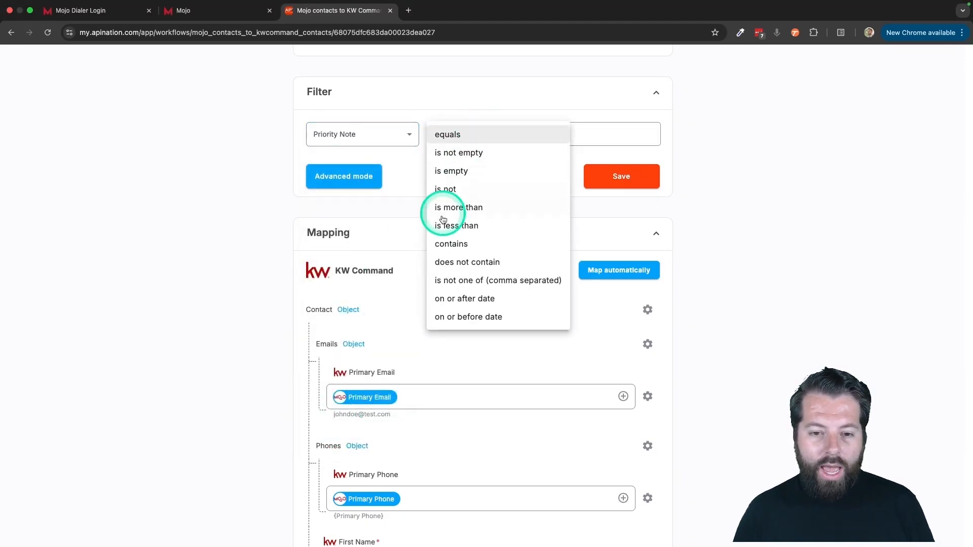
{"action": "left_click", "coordinate": [443, 245]}
{"action": "left_click", "coordinate": [570, 139]}
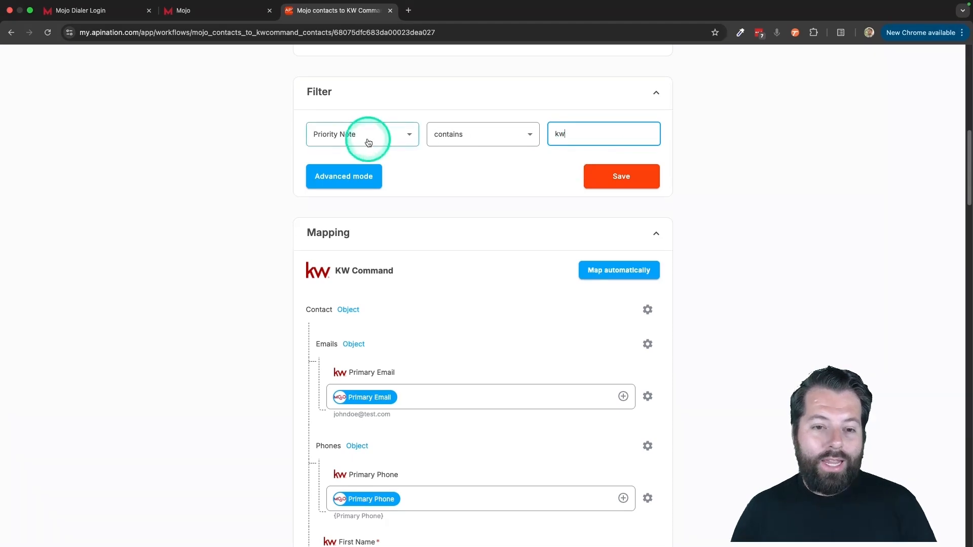
Set the sync filter back to No Filter and save it.
{"action": "left_click", "coordinate": [409, 134]}
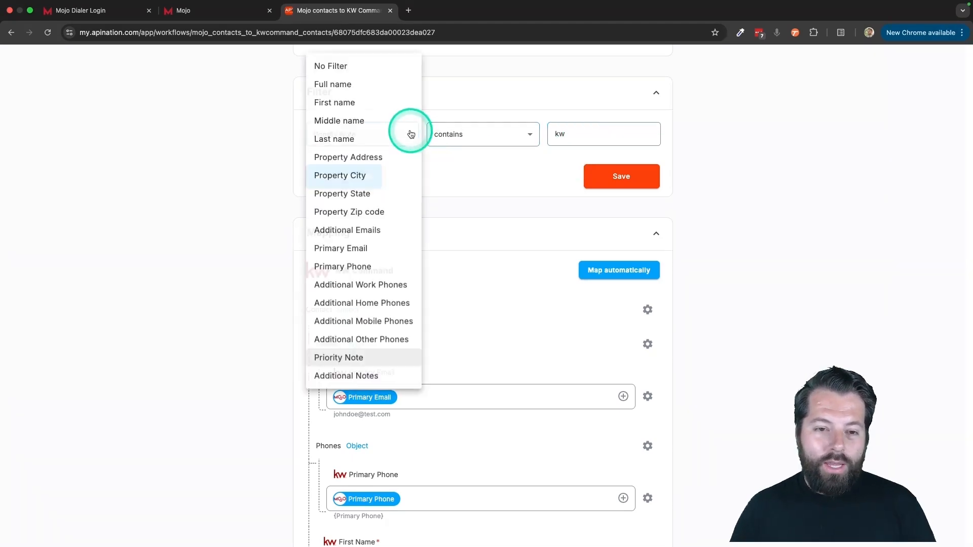
{"action": "left_click", "coordinate": [335, 65]}
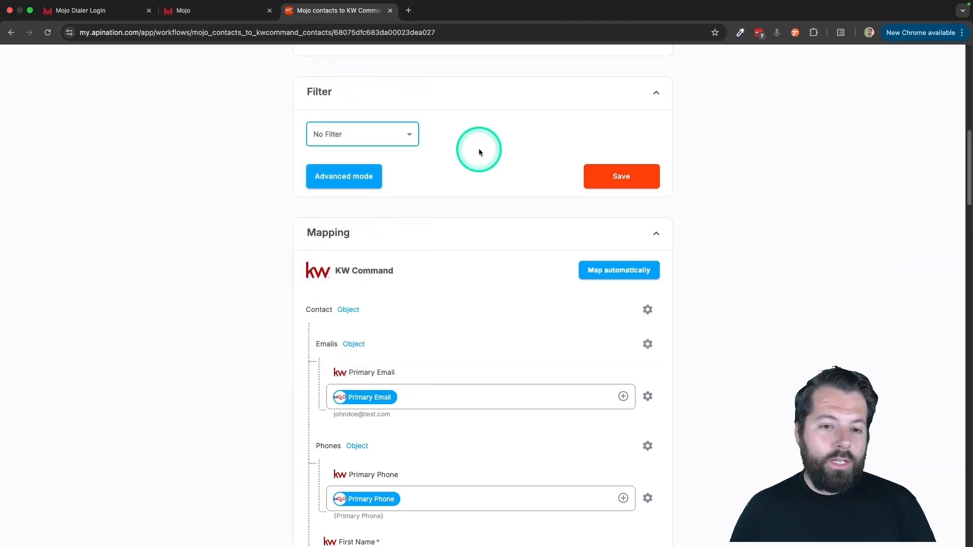
{"action": "left_click", "coordinate": [621, 183]}
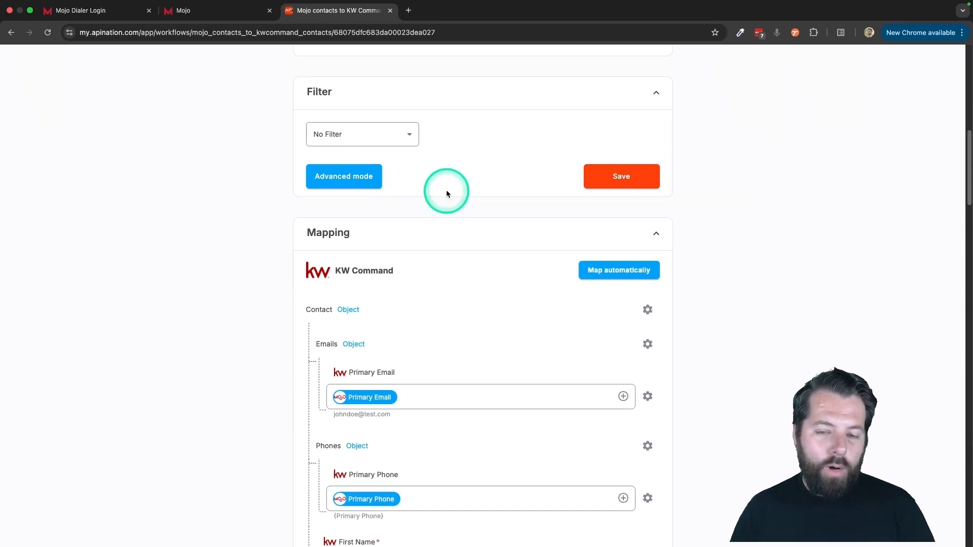
In the KW Command contact mapping, set the Source for new contacts to "Mojo".
{"action": "scroll", "coordinate": [456, 213], "scroll_direction": "down", "scroll_amount": 5}
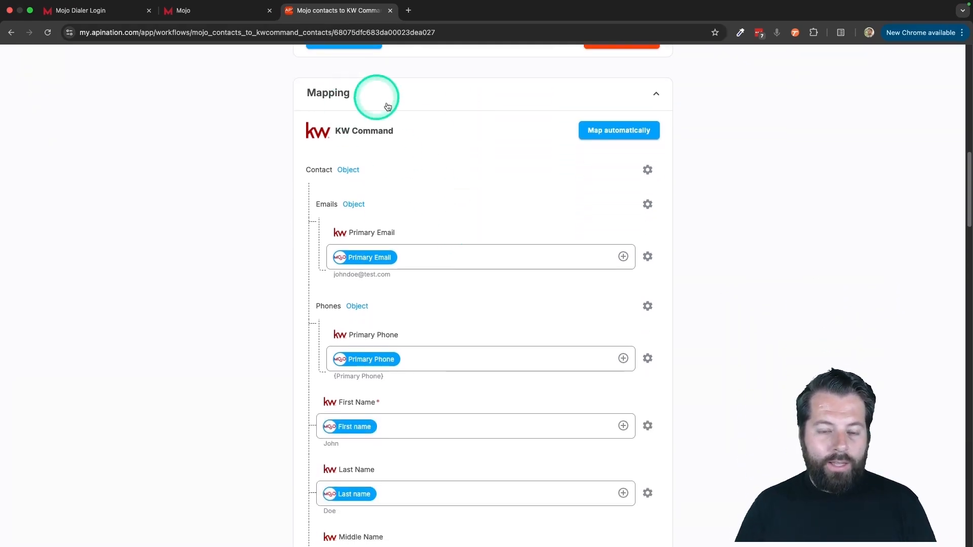
{"action": "scroll", "coordinate": [452, 211], "scroll_direction": "down", "scroll_amount": 3}
{"action": "left_click", "coordinate": [400, 173]}
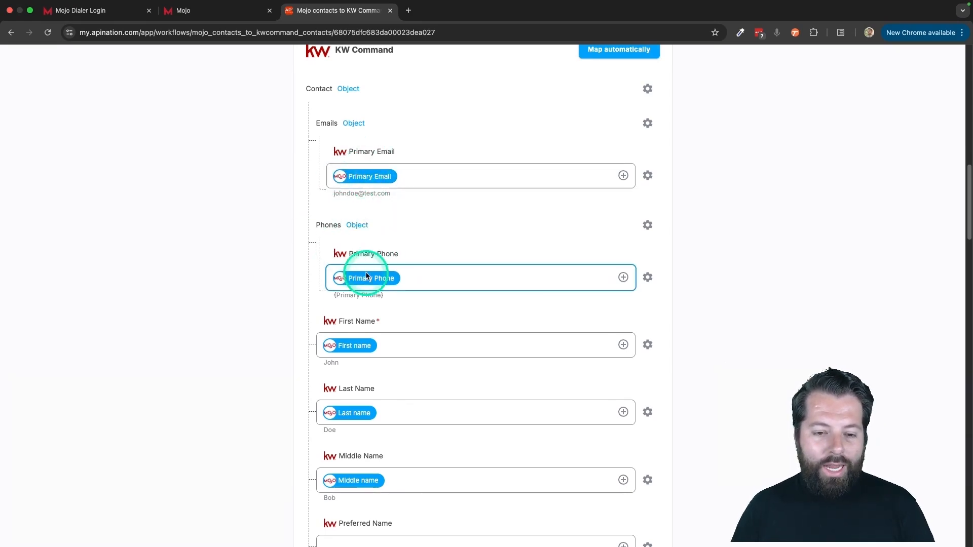
{"action": "scroll", "coordinate": [358, 266], "scroll_direction": "down", "scroll_amount": 3}
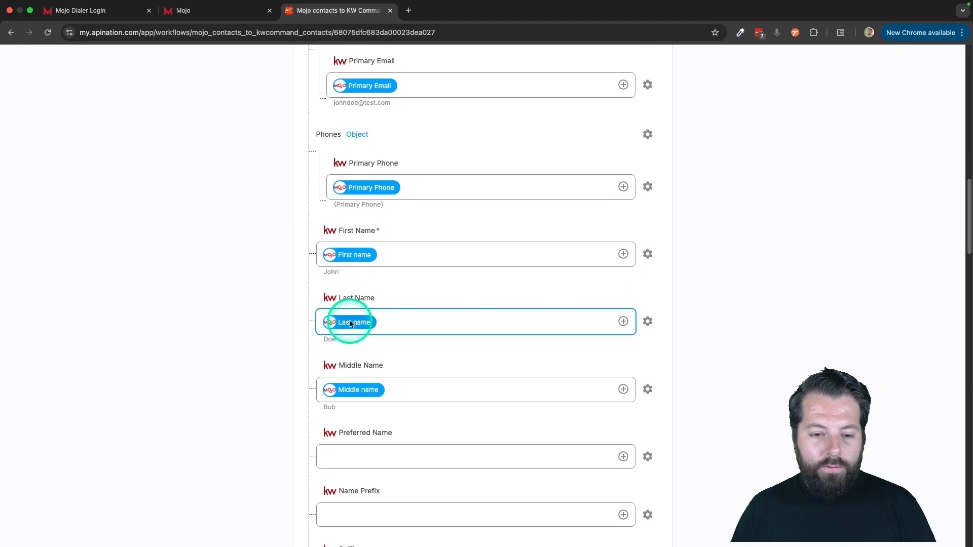
{"action": "scroll", "coordinate": [357, 401], "scroll_direction": "down", "scroll_amount": 5}
{"action": "scroll", "coordinate": [357, 402], "scroll_direction": "down", "scroll_amount": 7}
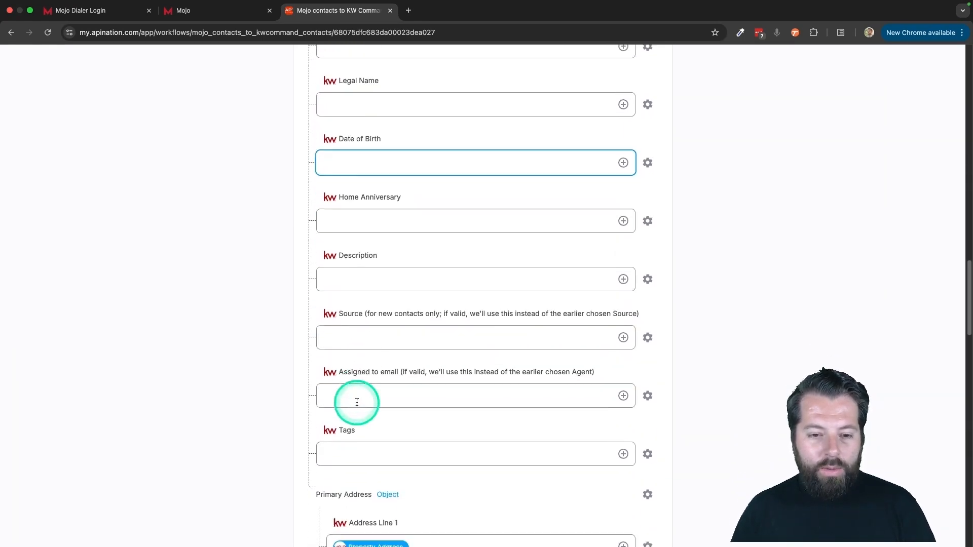
{"action": "left_click", "coordinate": [341, 203]}
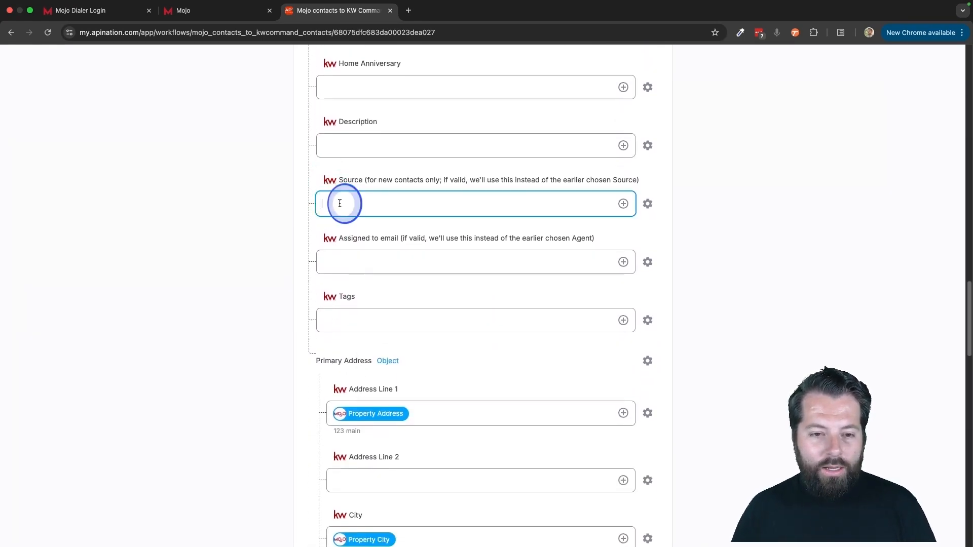
{"action": "type", "text": "Mojo"}
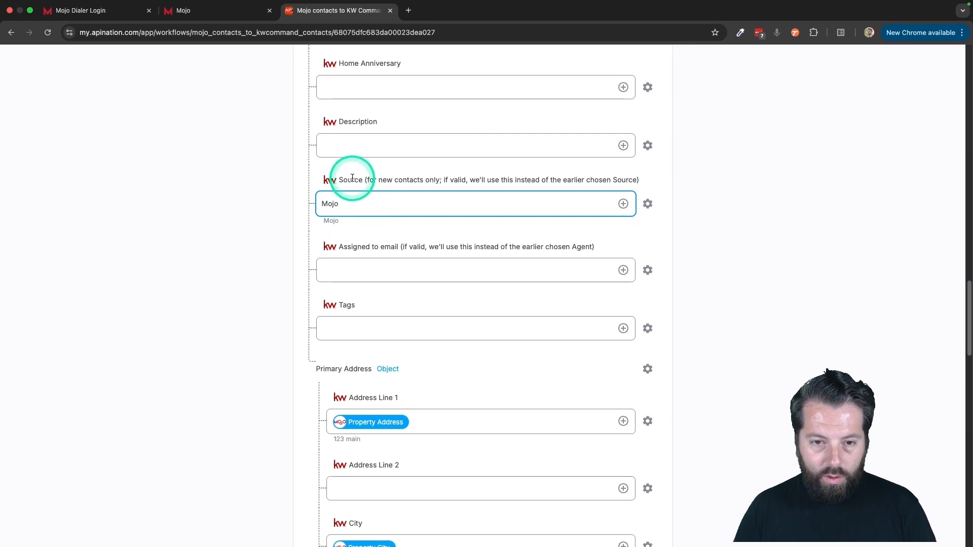
In the KW Command contact mapping, set the Tags field to "Mojo".
{"action": "left_click", "coordinate": [398, 260]}
{"action": "scroll", "coordinate": [355, 263], "scroll_direction": "down", "scroll_amount": 2}
{"action": "left_click", "coordinate": [354, 250]}
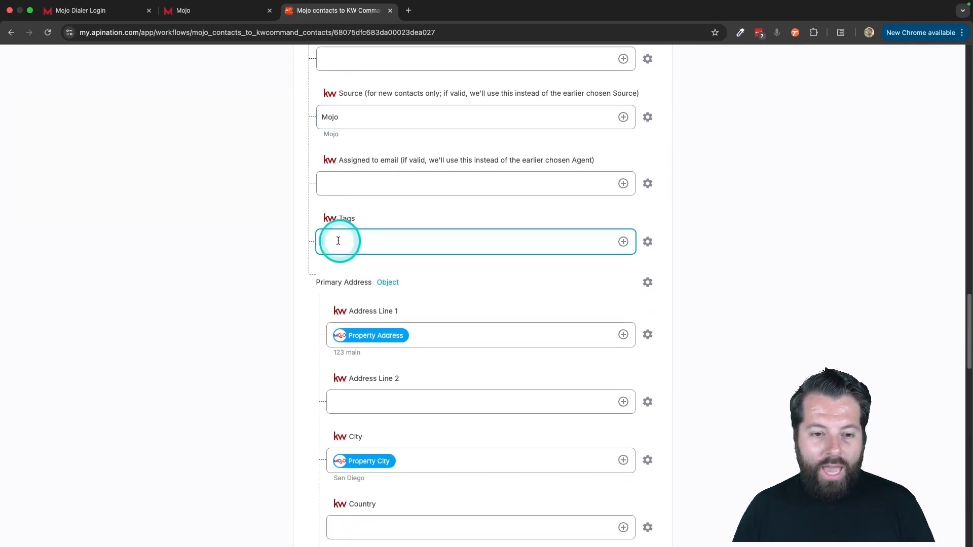
{"action": "type", "text": "Mojo"}
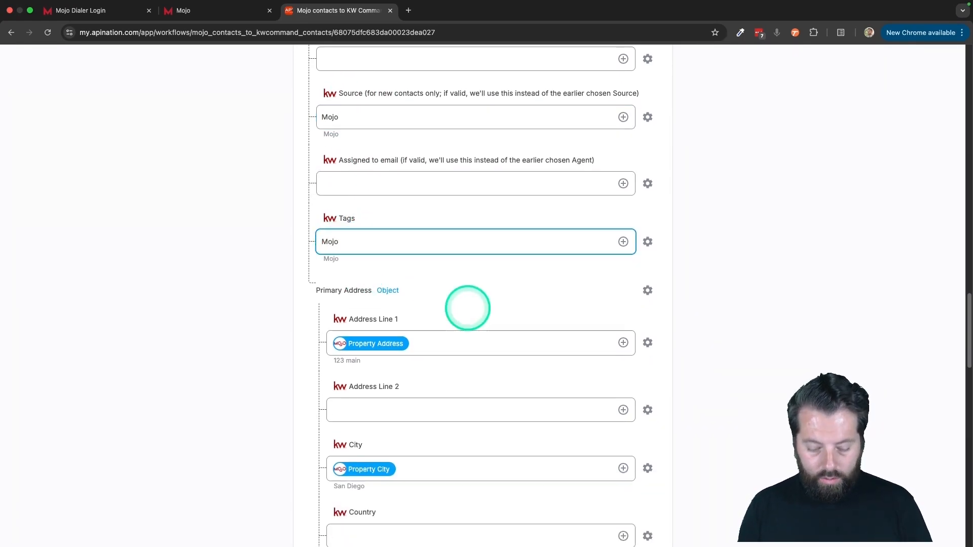
Turn on the Mojo contacts to KW Command contacts sync so that it runs.
{"action": "scroll", "coordinate": [469, 306], "scroll_direction": "down", "scroll_amount": 5}
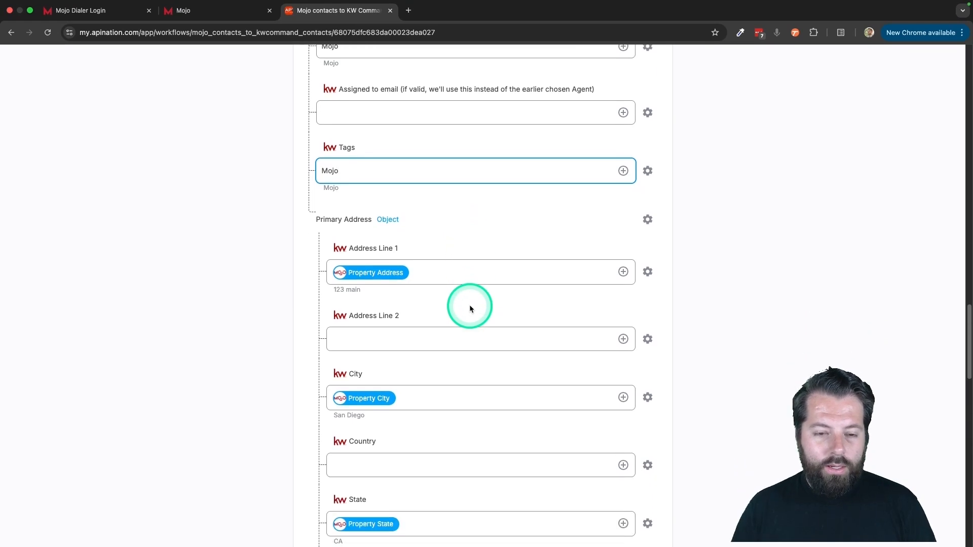
{"action": "scroll", "coordinate": [469, 305], "scroll_direction": "down", "scroll_amount": 8}
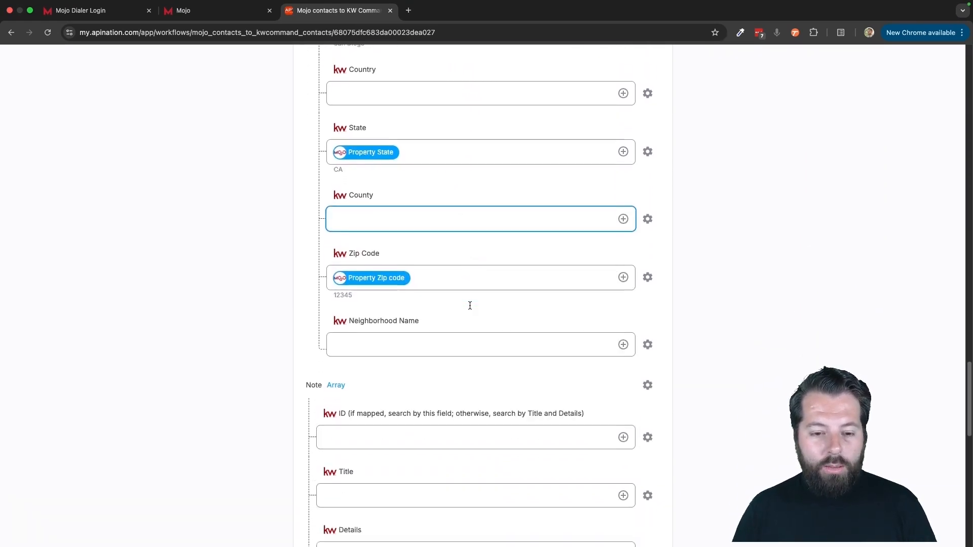
{"action": "scroll", "coordinate": [469, 305], "scroll_direction": "up", "scroll_amount": 20}
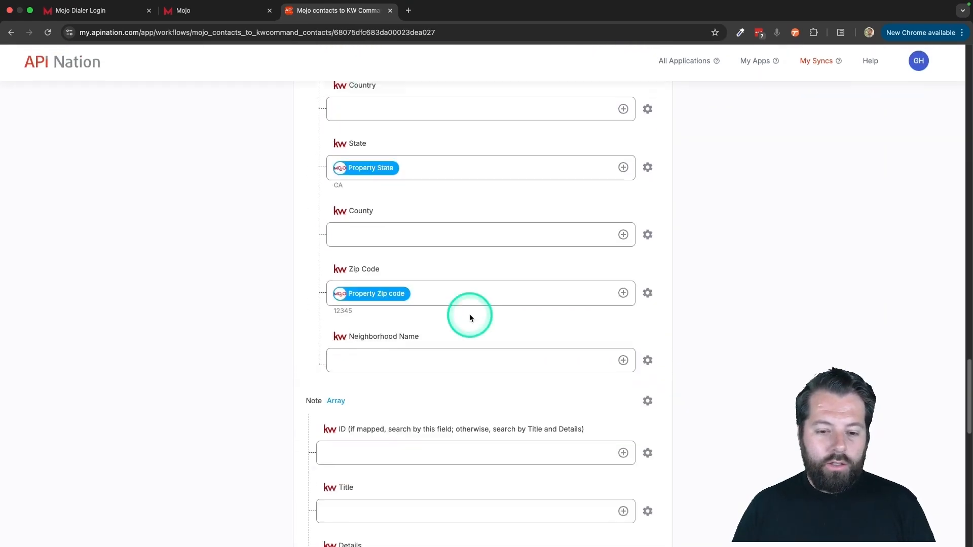
{"action": "scroll", "coordinate": [471, 323], "scroll_direction": "up", "scroll_amount": 15}
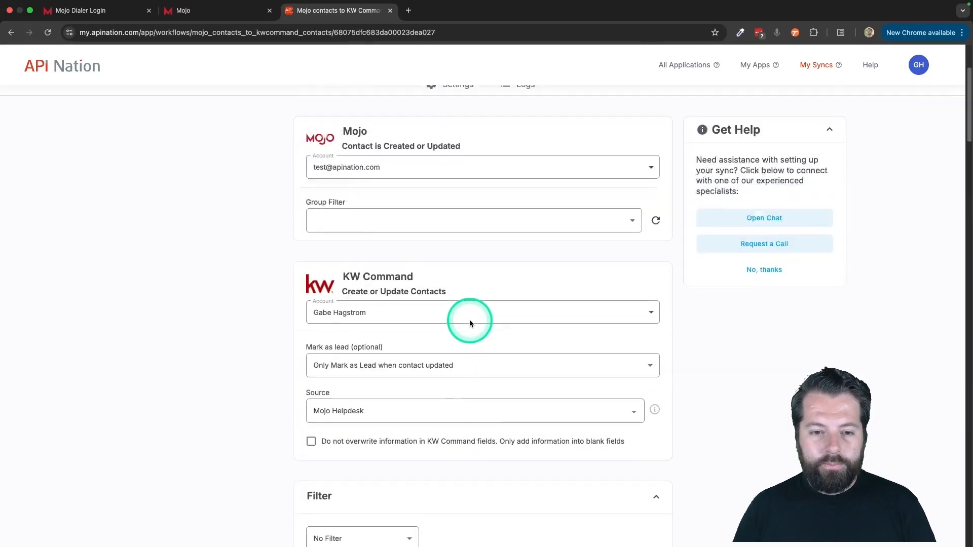
{"action": "left_click", "coordinate": [474, 191]}
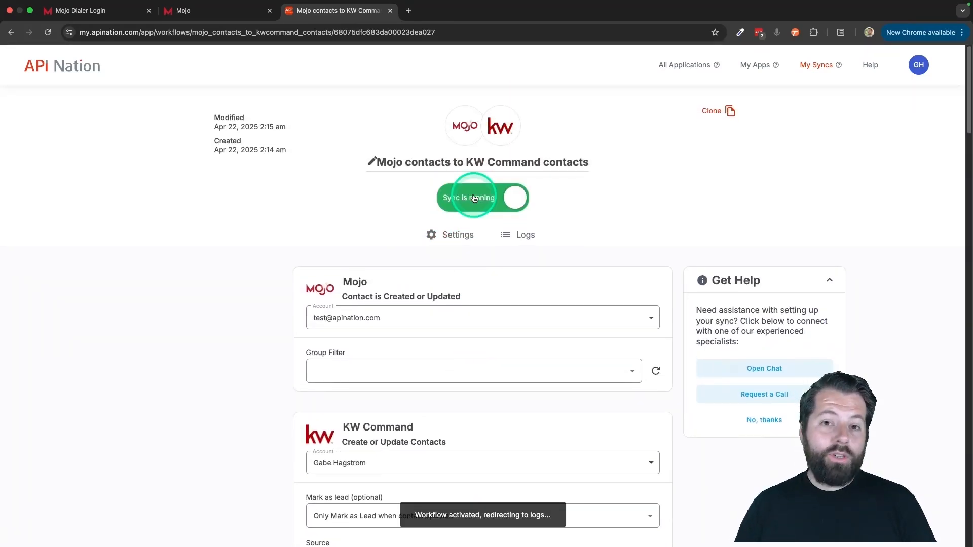
{"action": "left_click", "coordinate": [478, 397]}
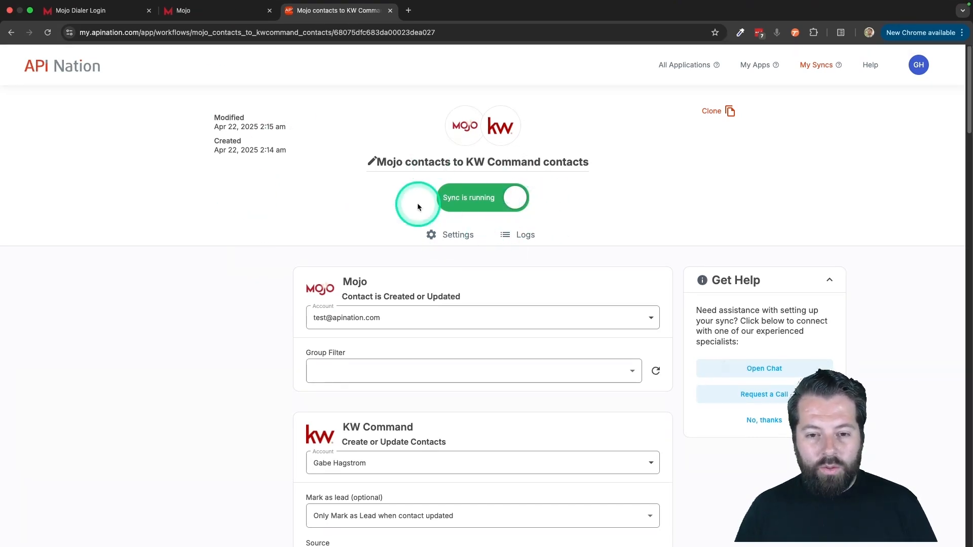
Switch to Mojo and open the record of the contact with property state NJ from All Contacts.
{"action": "left_click", "coordinate": [224, 12]}
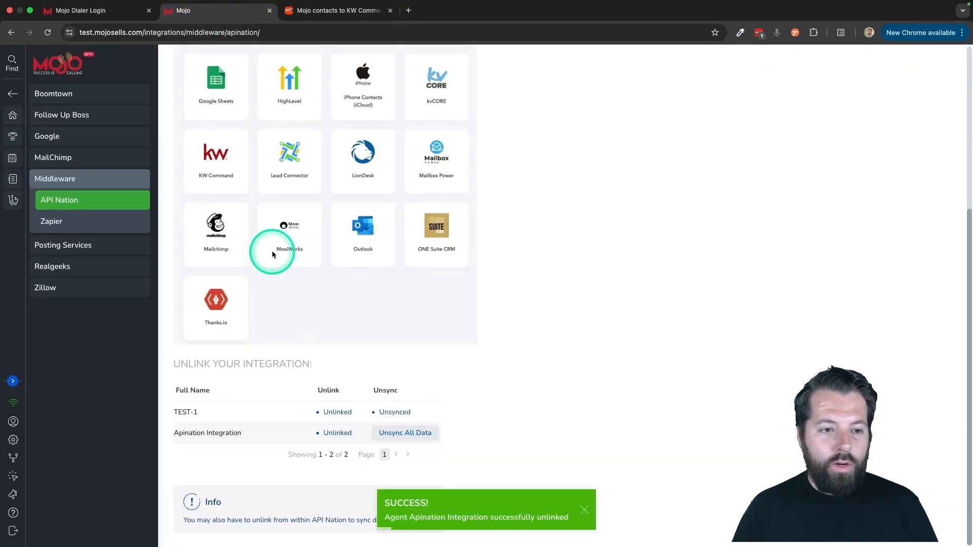
{"action": "left_click", "coordinate": [14, 115]}
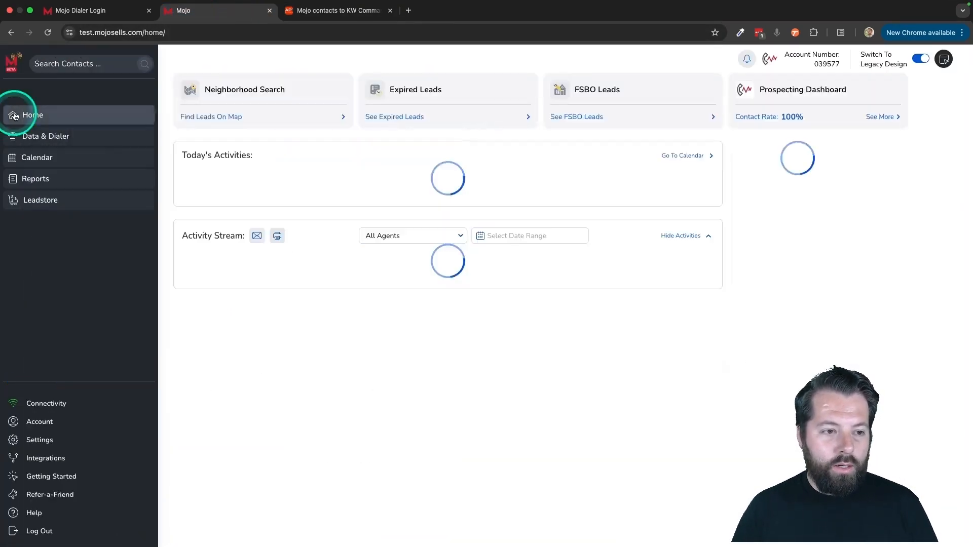
{"action": "left_click", "coordinate": [28, 136]}
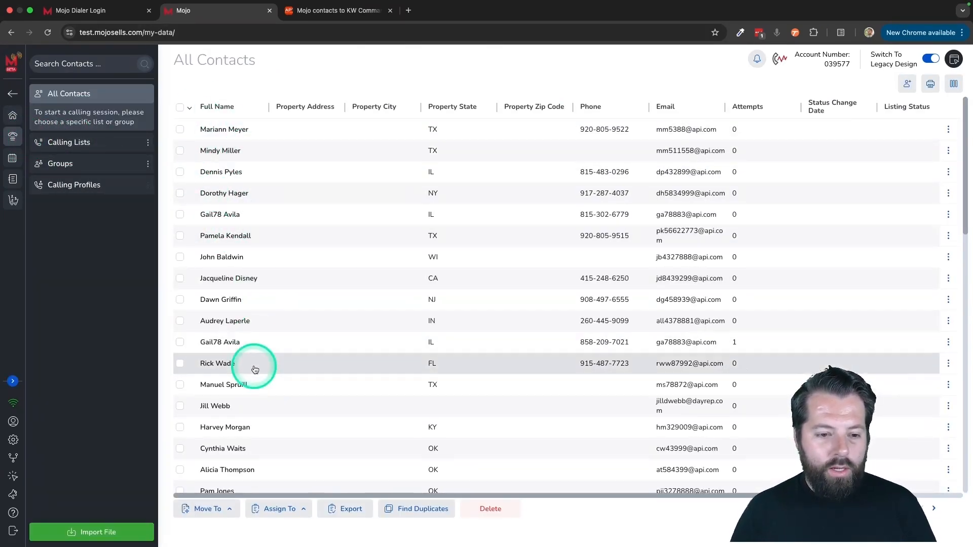
{"action": "left_click", "coordinate": [234, 304]}
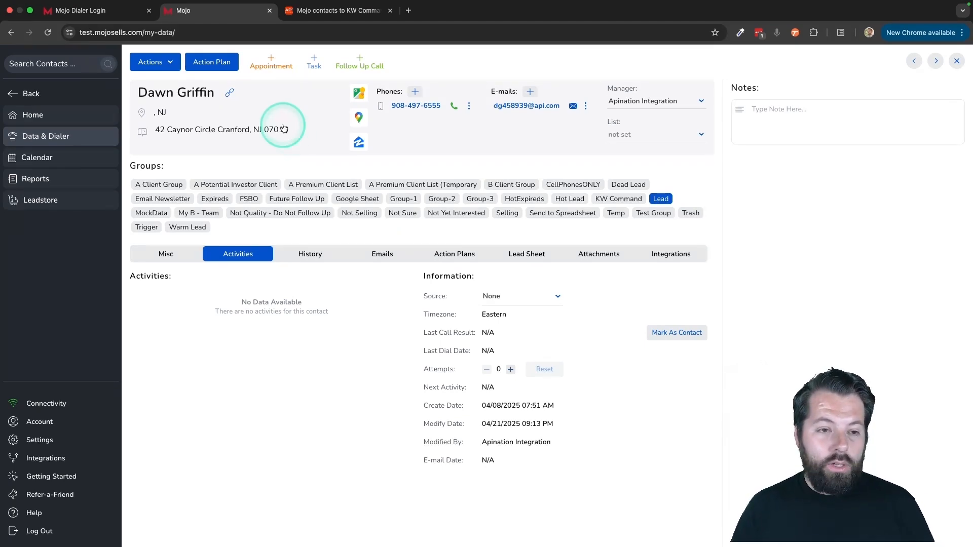
Send the open contact to API Nation using the contact's Send To API Nation action.
{"action": "left_click", "coordinate": [162, 66]}
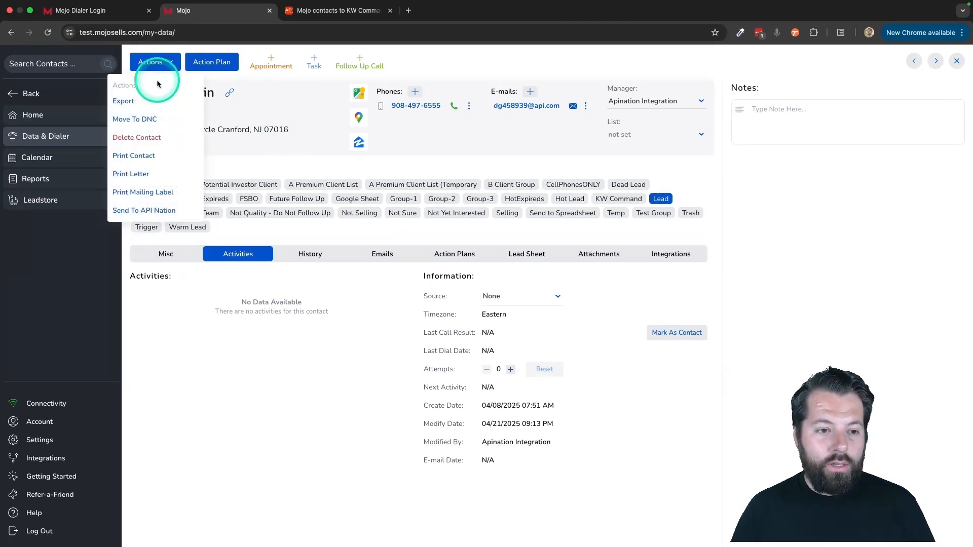
{"action": "left_click", "coordinate": [151, 212]}
{"action": "left_click", "coordinate": [296, 349]}
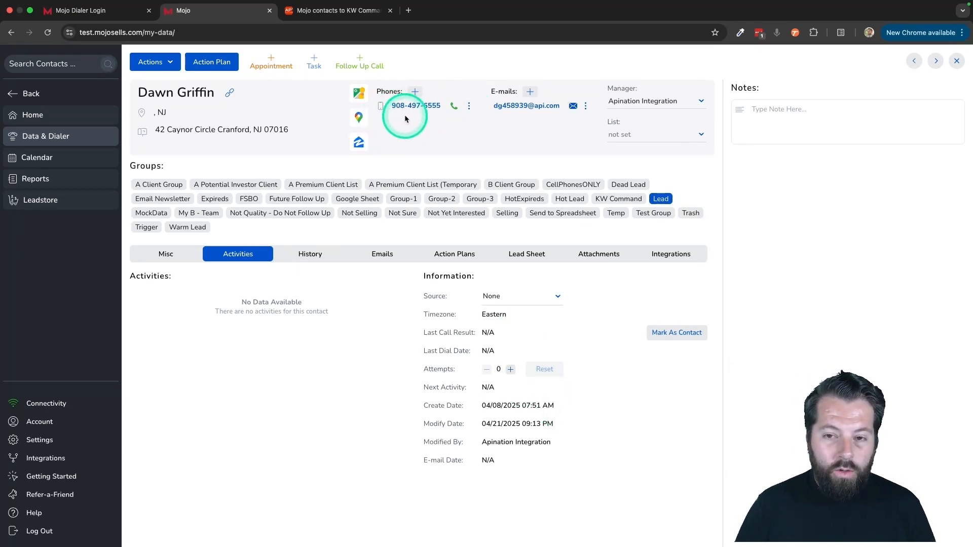
{"action": "left_click", "coordinate": [787, 110]}
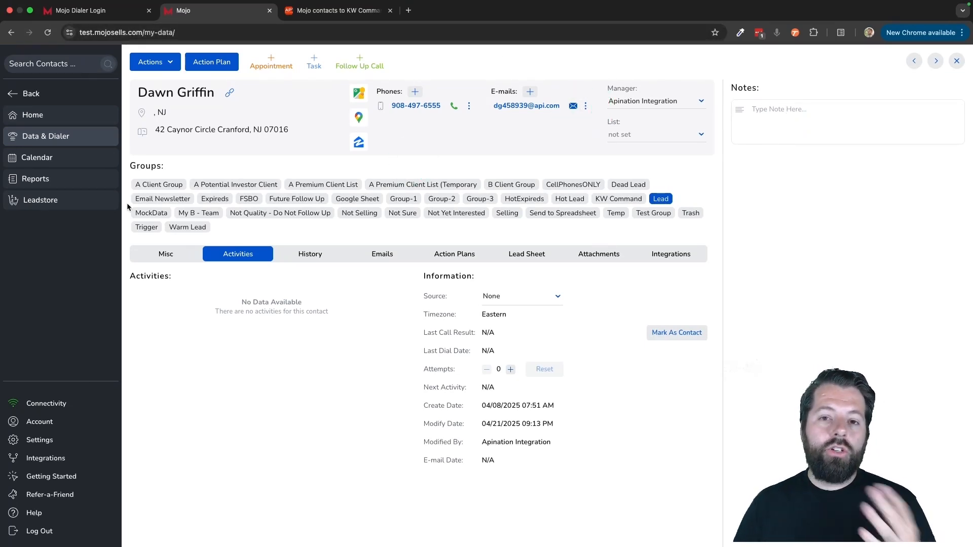
{"action": "left_click", "coordinate": [138, 96]}
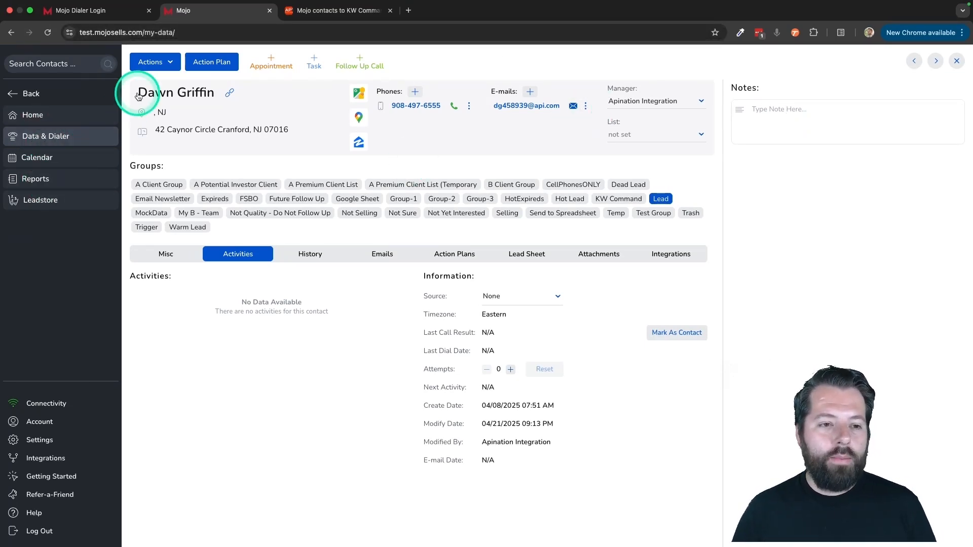